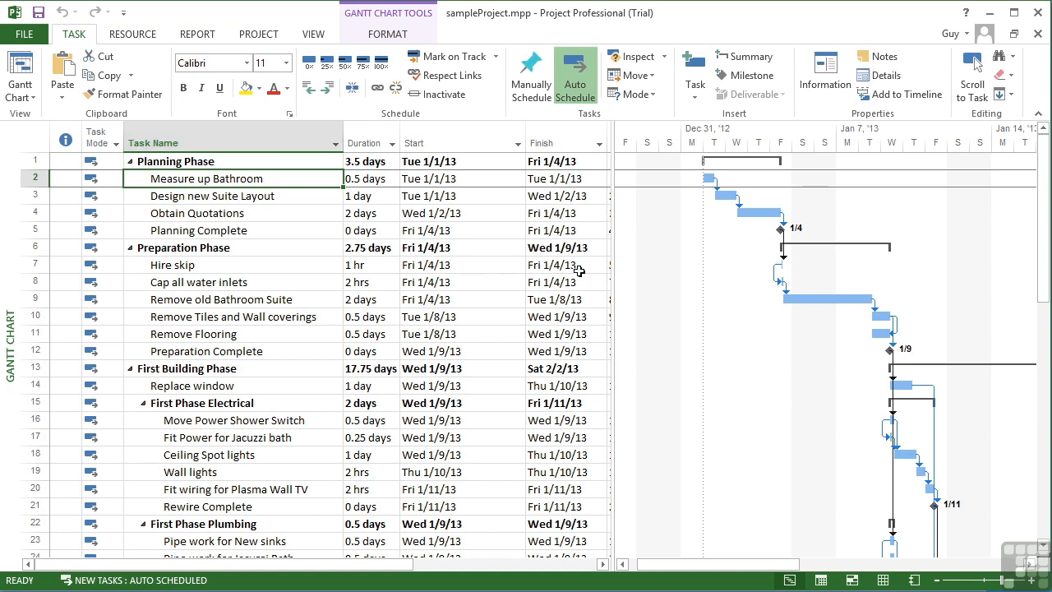
Widen the task table to reveal the Predecessors and Resource Names columns, and select the indicator cell of Cap all water inlets
left_click_drag(612, 270, 737, 278)
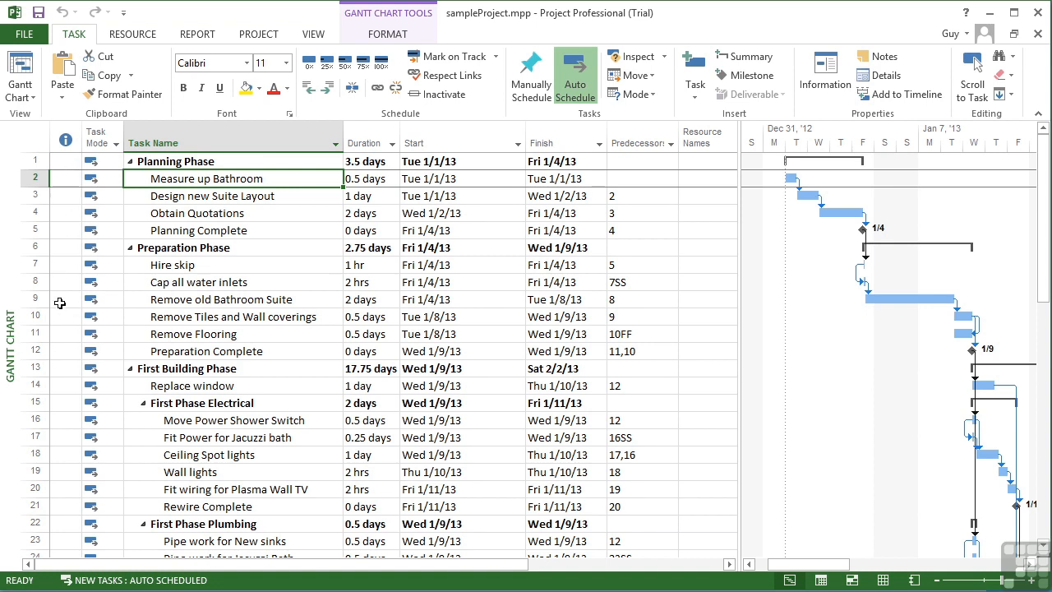
left_click(65, 283)
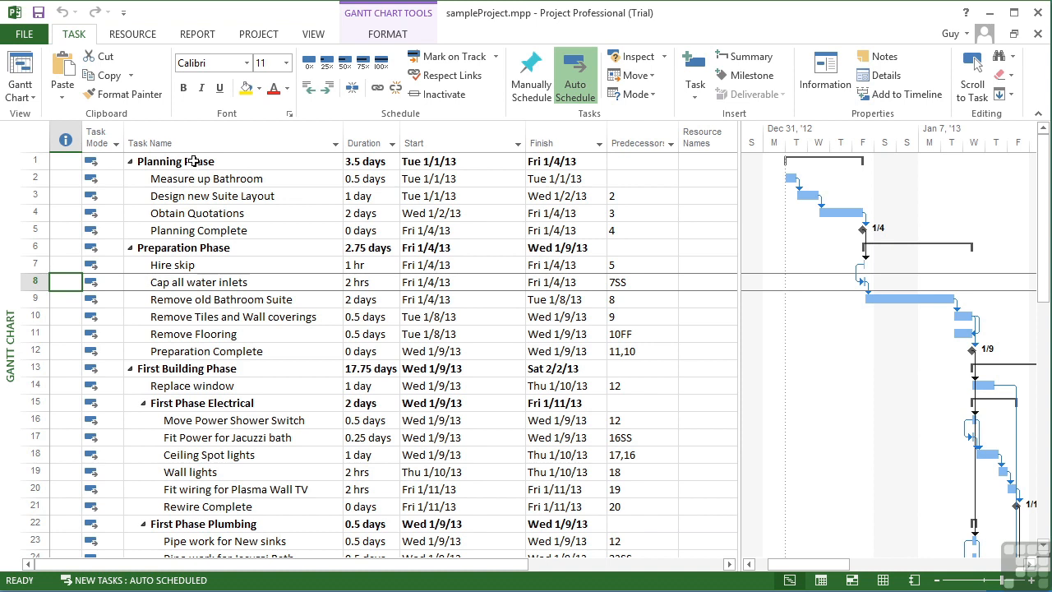
Collapse the Planning Phase summary task and expand it again
left_click(130, 162)
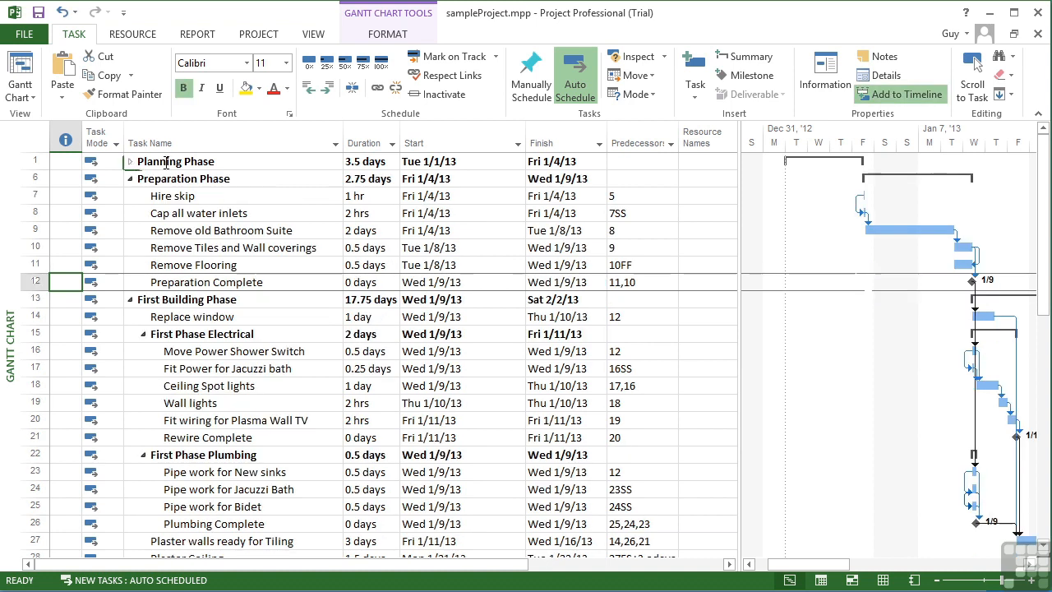
left_click(141, 162)
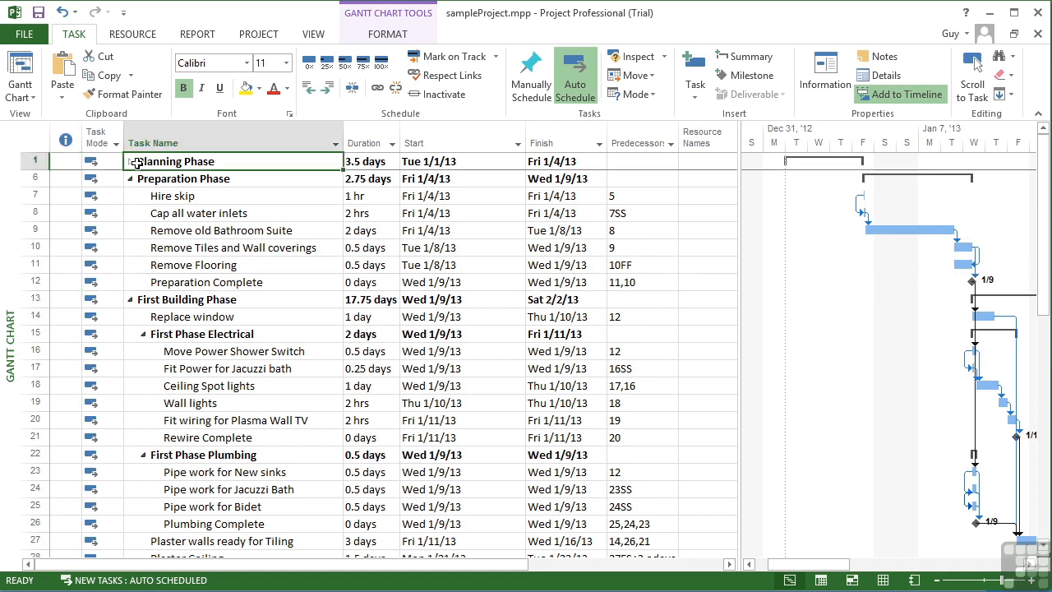
left_click(131, 162)
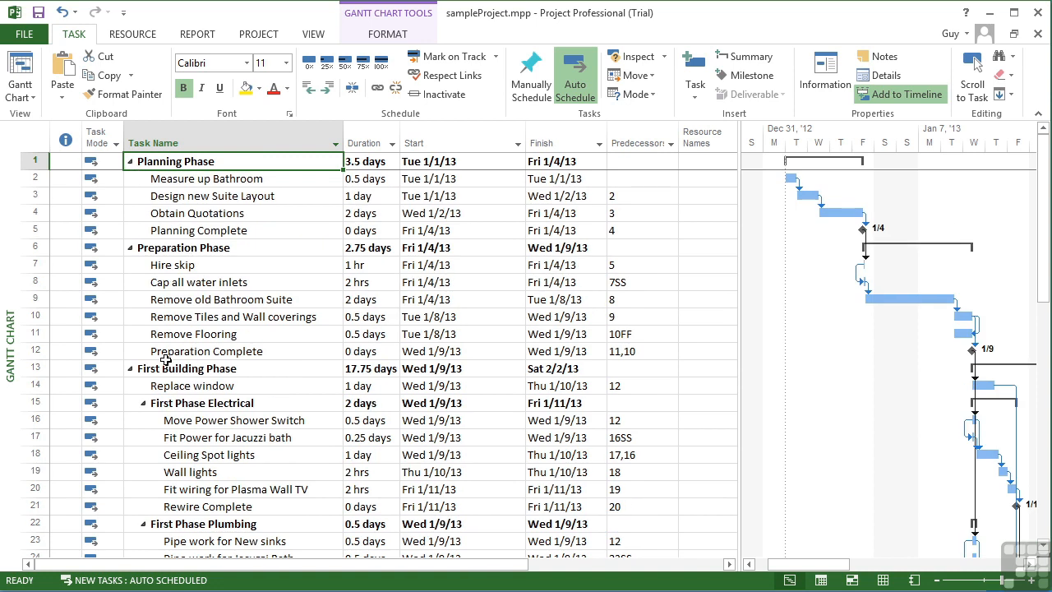
Collapse the First Phase Electrical and First Phase Plumbing subtasks, and the whole First Building Phase
left_click(144, 403)
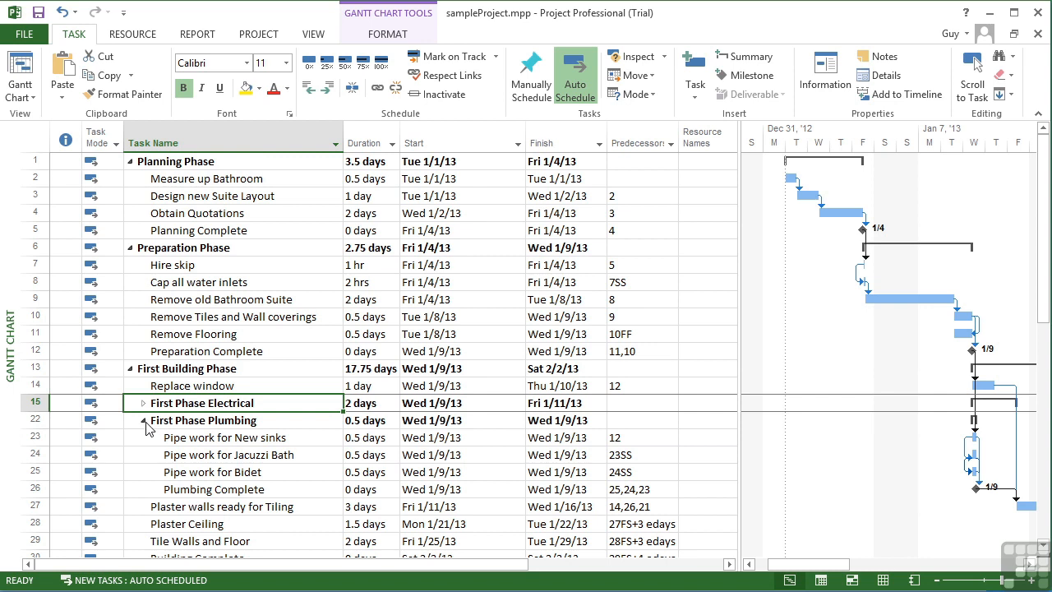
left_click(143, 420)
left_click(143, 419)
left_click(143, 420)
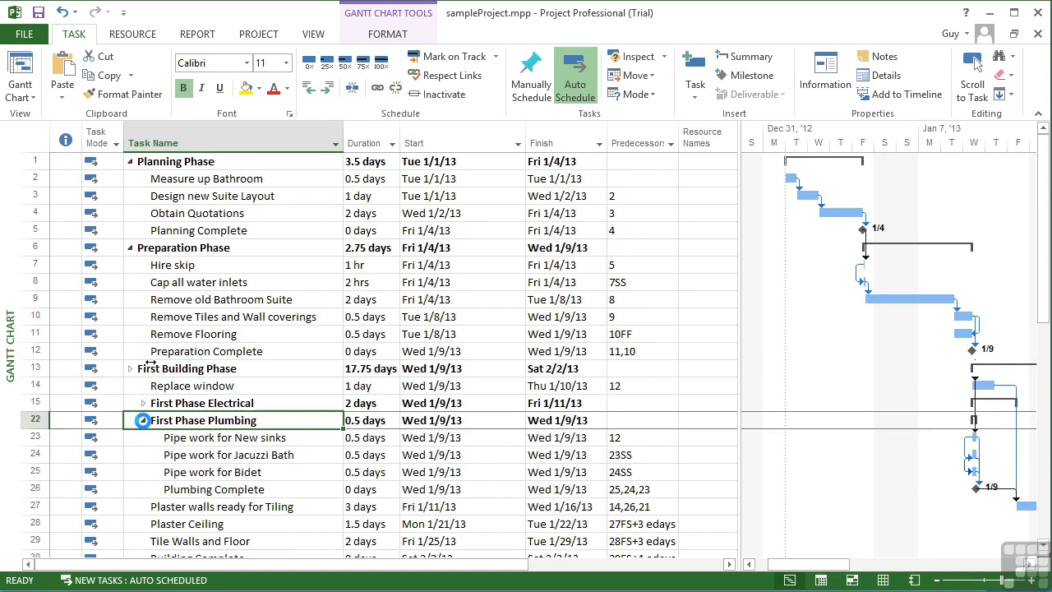
left_click(153, 368)
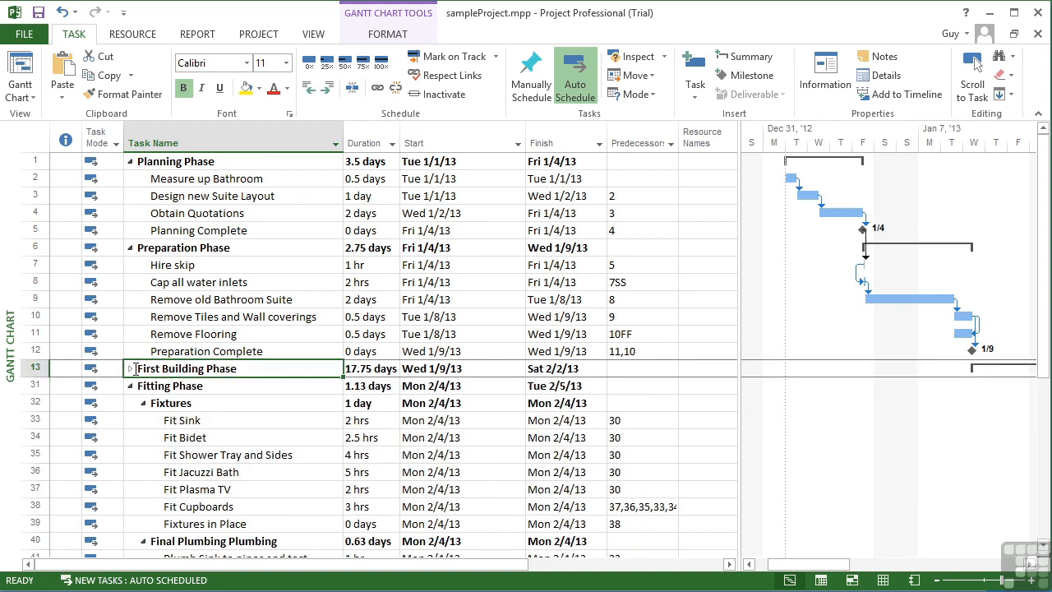
Expand First Building Phase and its First Phase Electrical and First Phase Plumbing groups to show all their subtasks
left_click(130, 368)
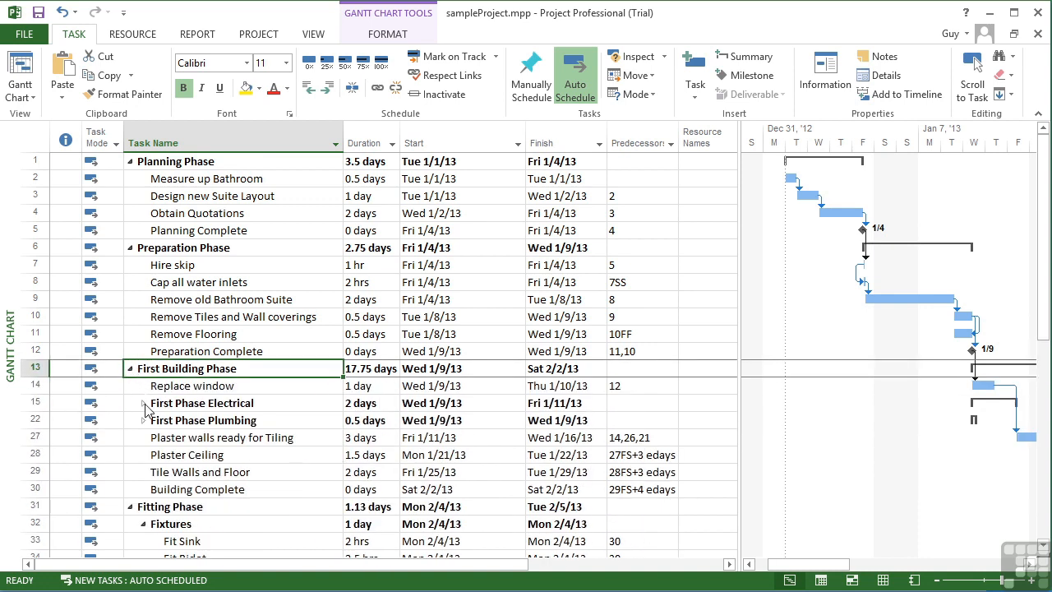
left_click(143, 402)
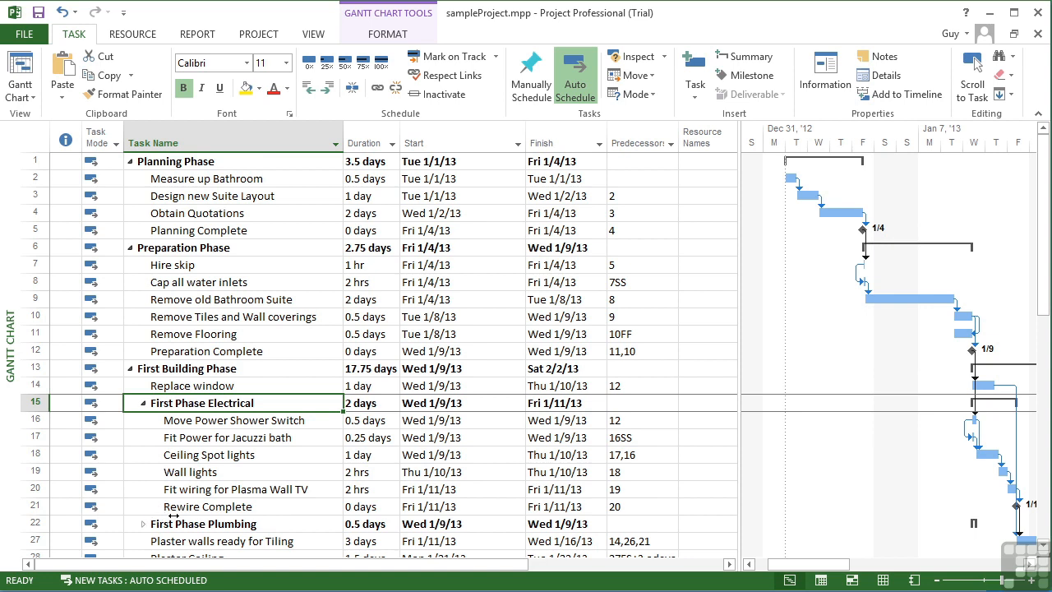
scroll(171, 520, "down", 2)
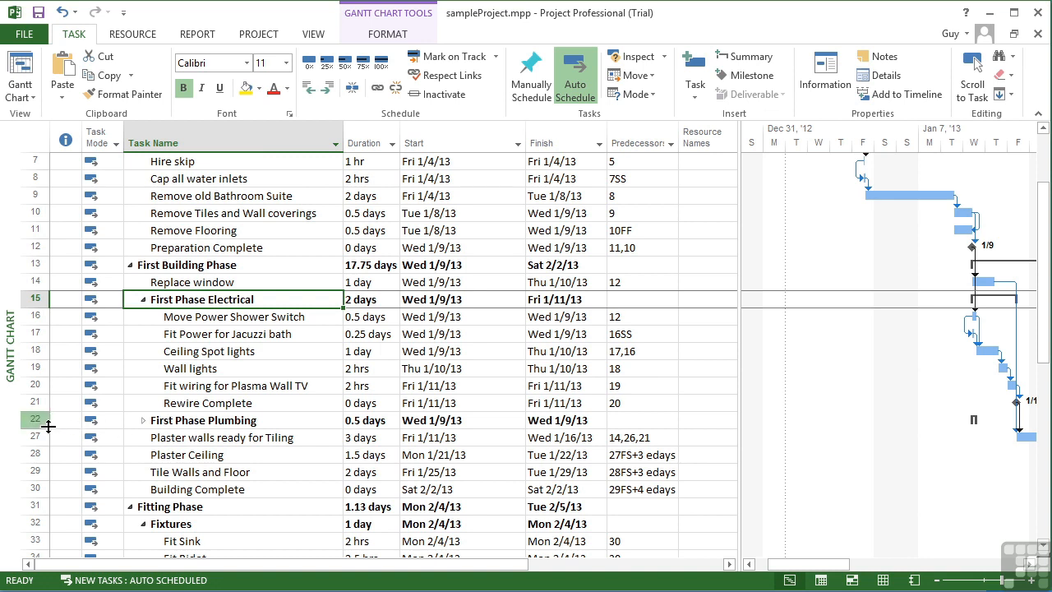
left_click(143, 420)
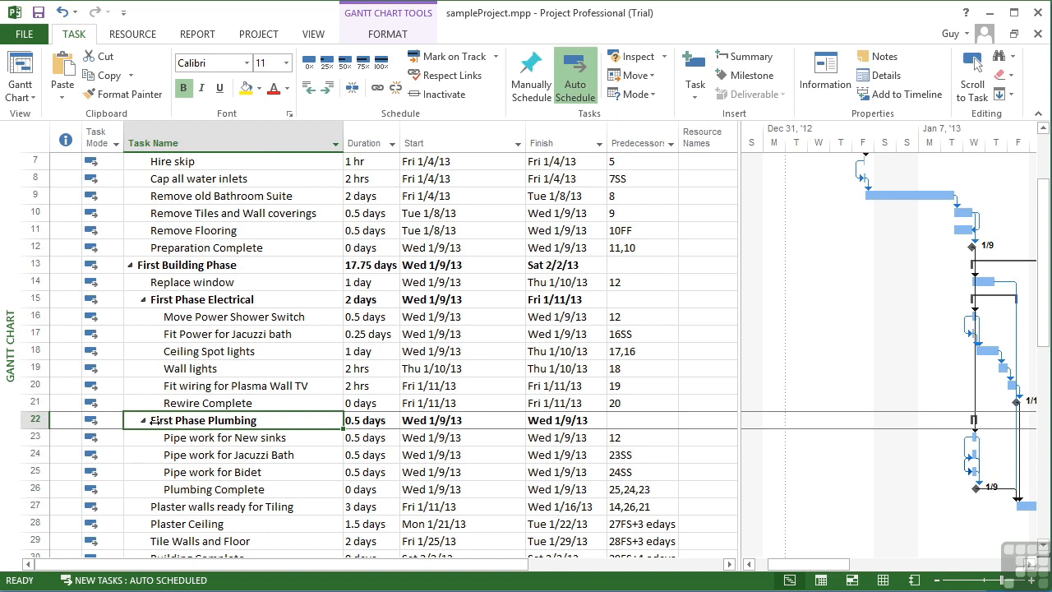
scroll(154, 420, "up", 2)
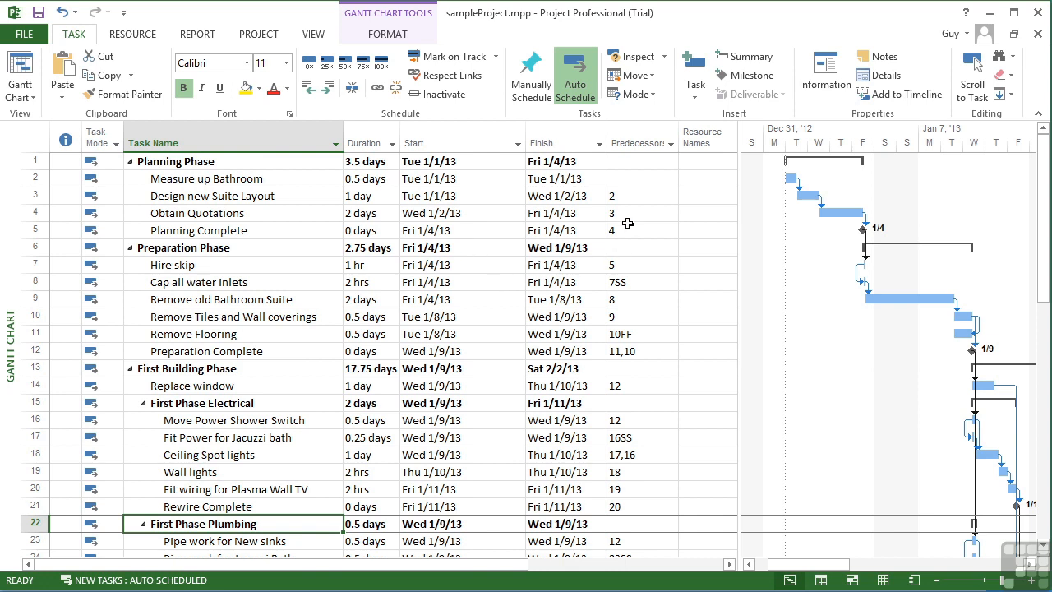
Widen the Predecessors column slightly and examine the predecessors of tasks such as Obtain Quotations and Remove old Bathroom Suite
left_click_drag(678, 140, 683, 139)
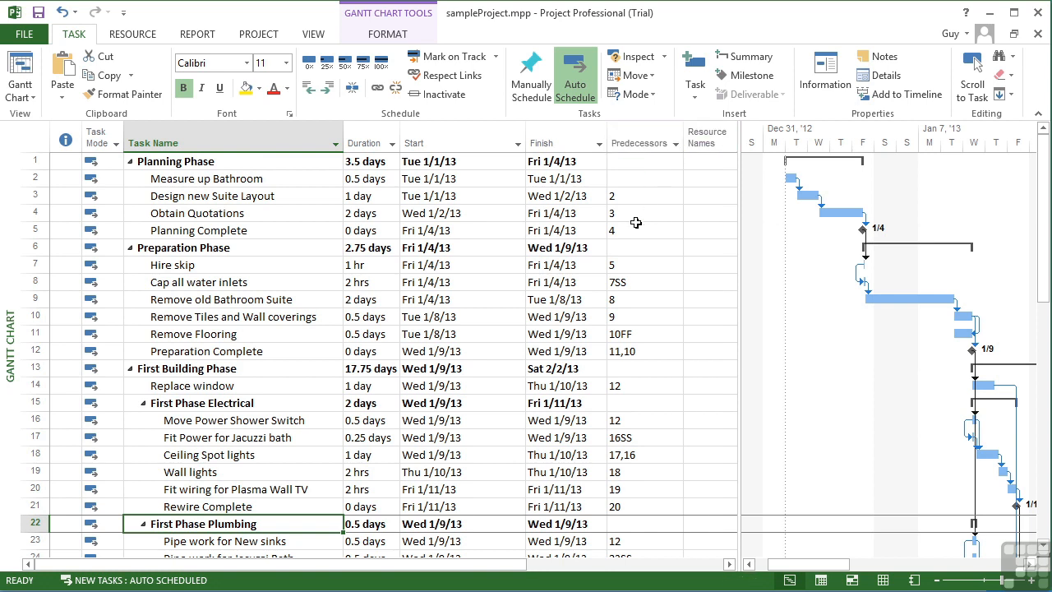
scroll(270, 271, "down", 6)
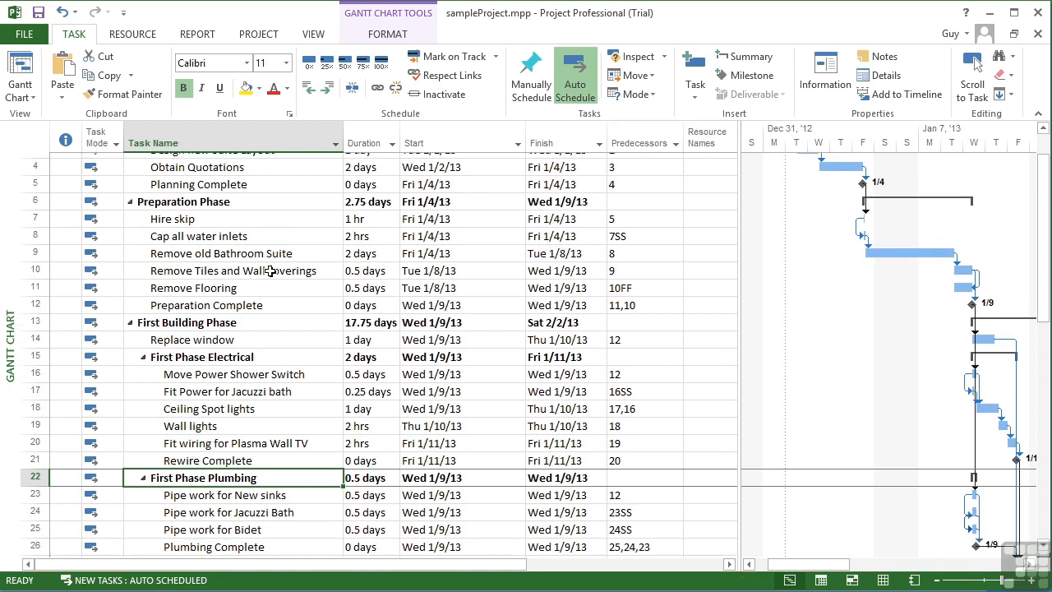
scroll(285, 285, "up", 4)
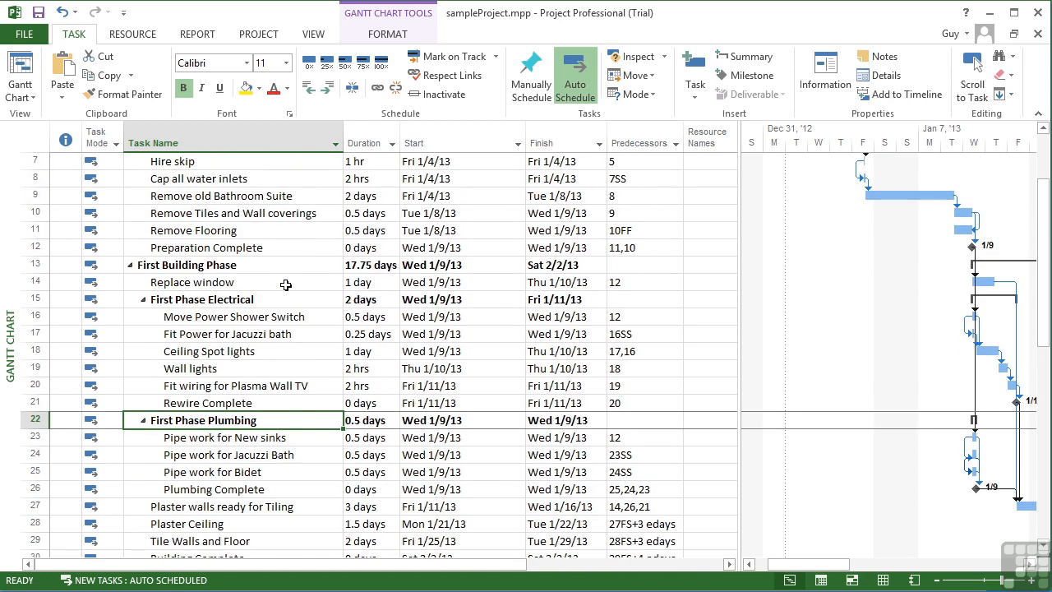
scroll(285, 285, "down", 3)
scroll(288, 282, "up", 4)
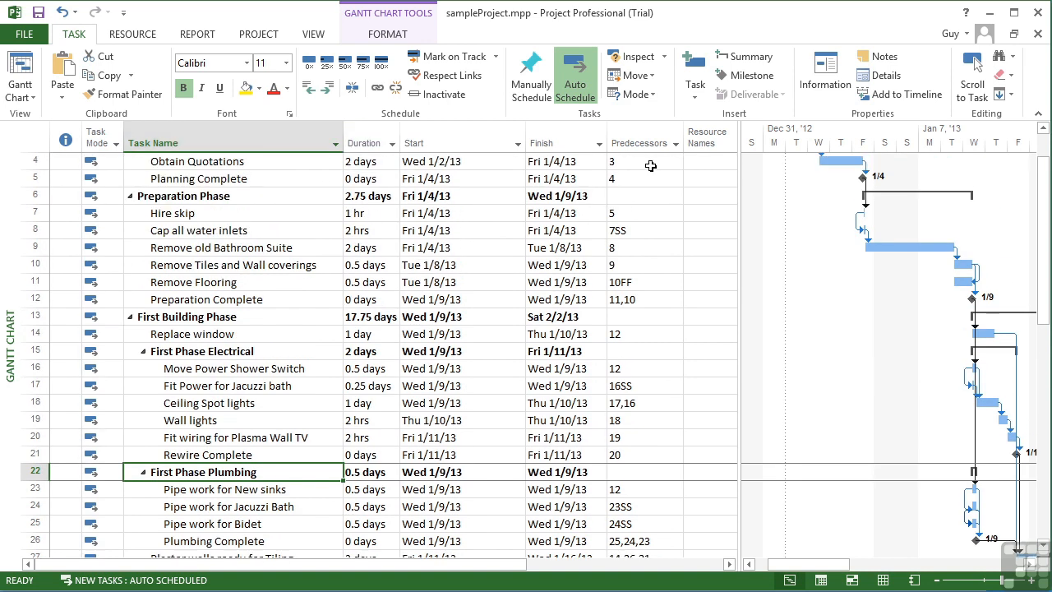
left_click(652, 167)
scroll(660, 247, "up", 1)
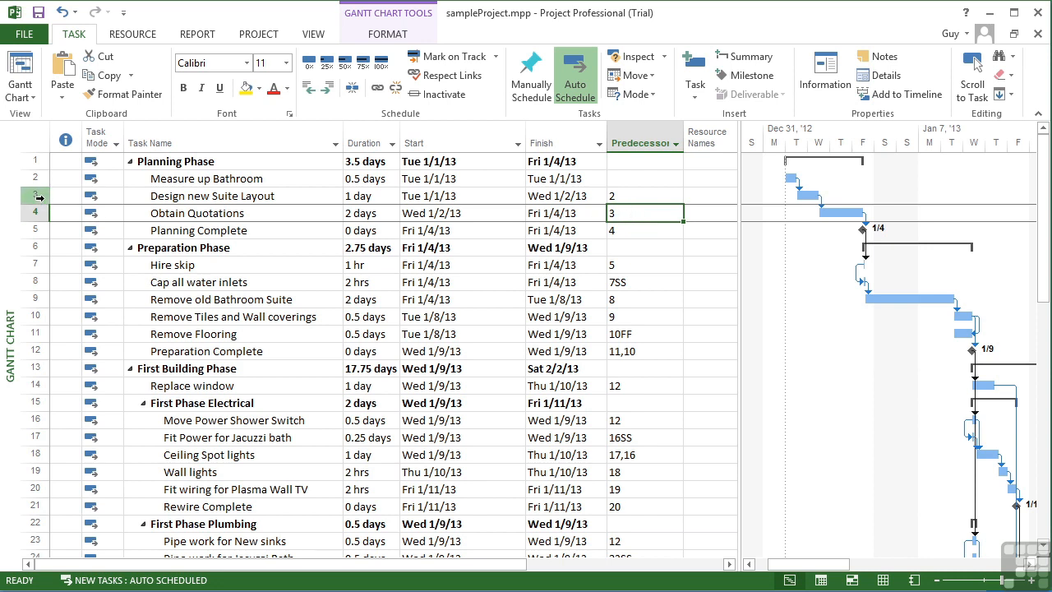
left_click(624, 300)
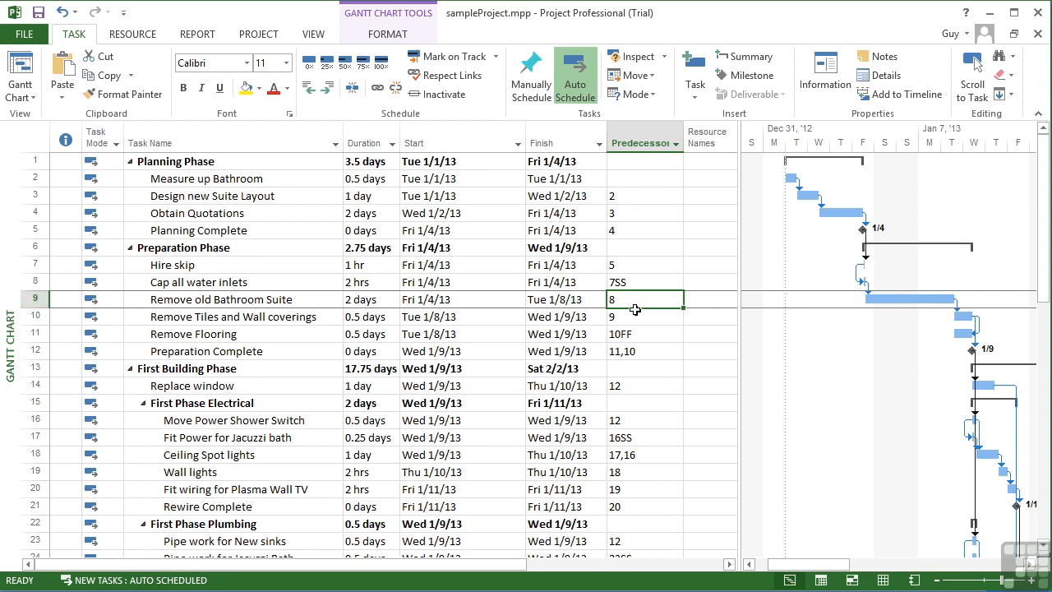
Widen the Predecessors column so its heading fits, and move the table divider back to give the Gantt chart more room
left_click_drag(739, 240, 772, 241)
left_click_drag(683, 152, 693, 153)
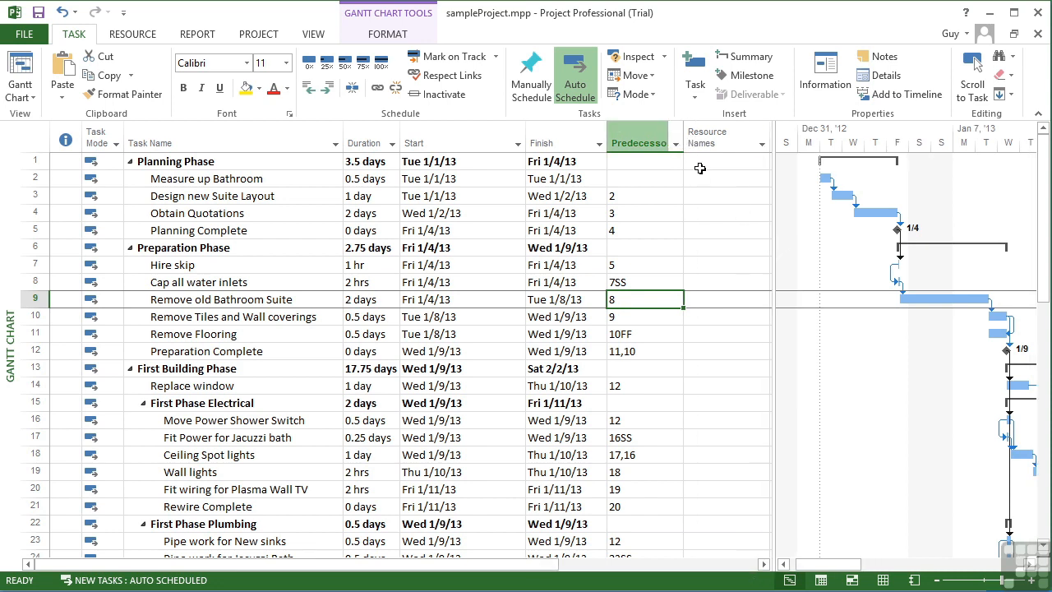
left_click_drag(775, 197, 793, 198)
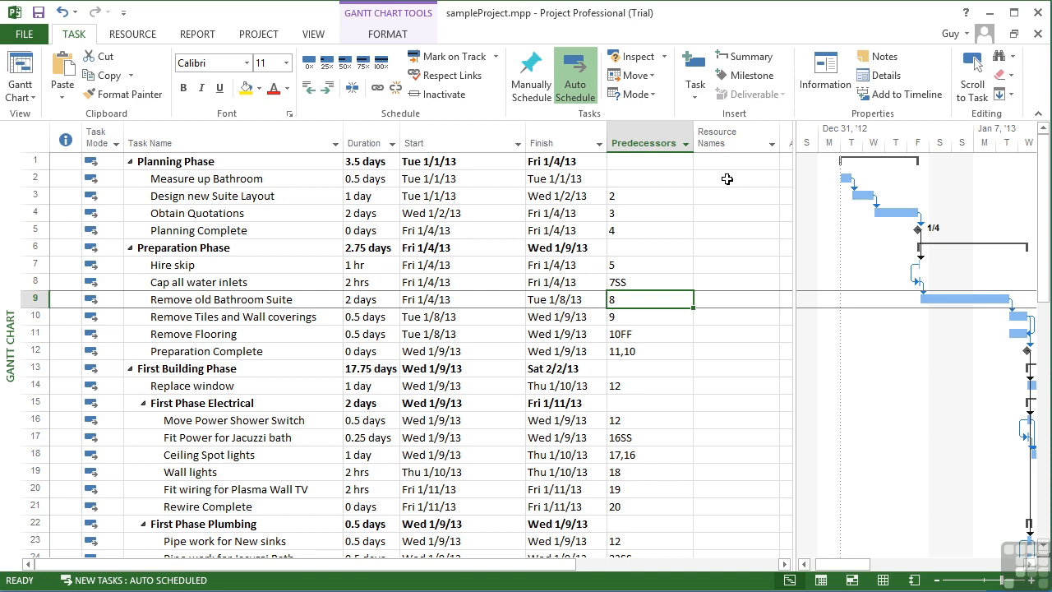
left_click_drag(794, 202, 721, 207)
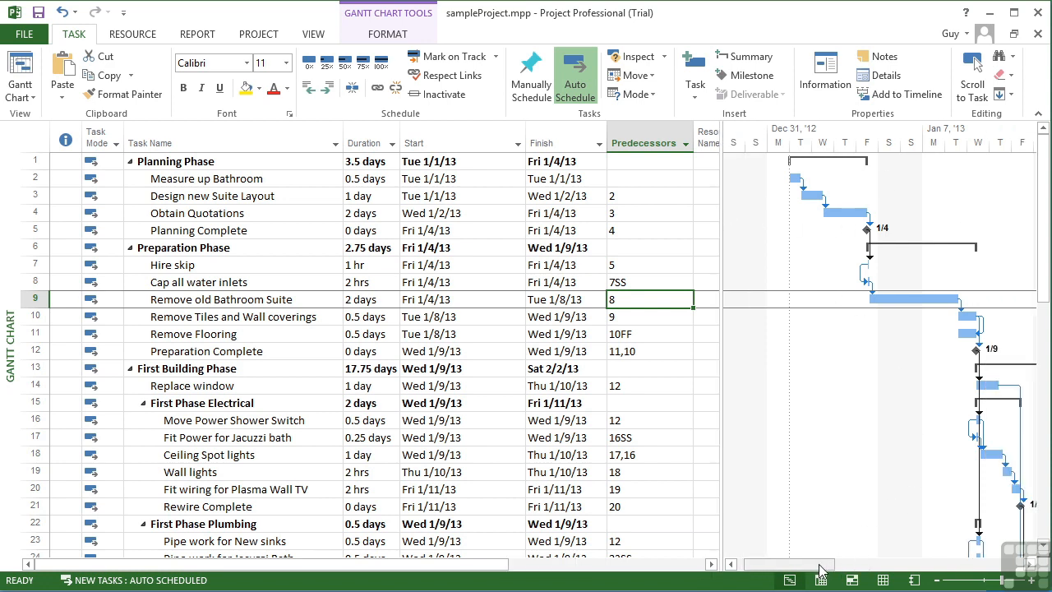
Examine the Gantt bars, link lines and milestones from the Planning Phase through the First Building Phase
left_click_drag(820, 567, 863, 572)
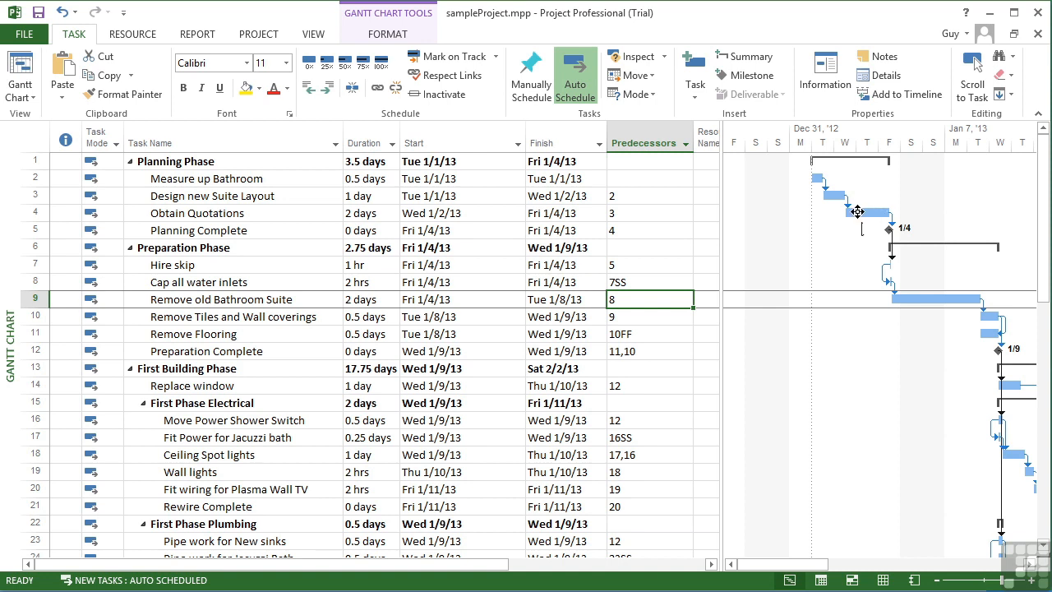
mouse_move(870, 214)
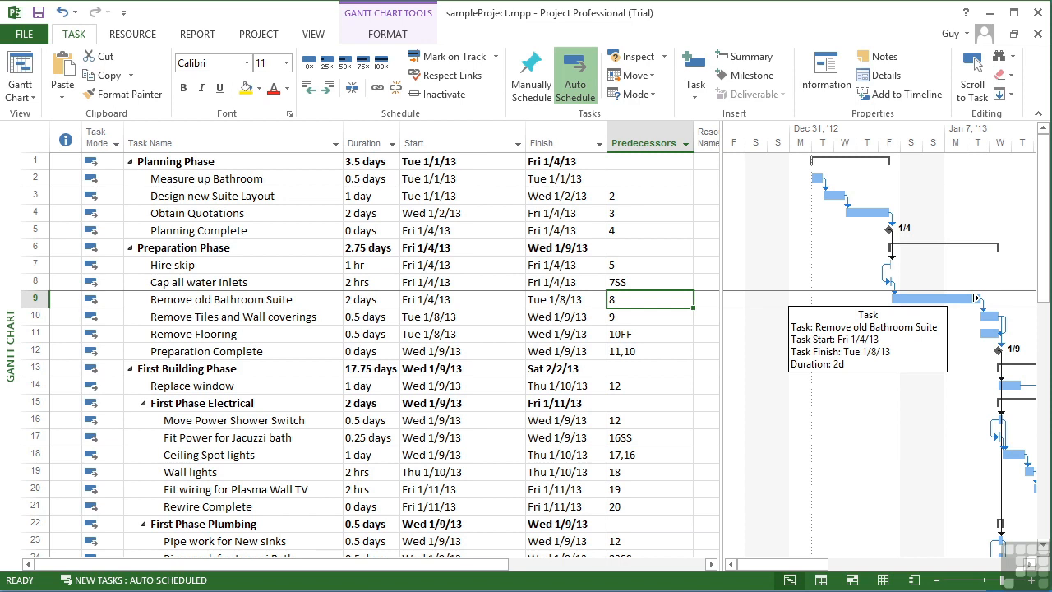
left_click(1029, 564)
left_click(1029, 566)
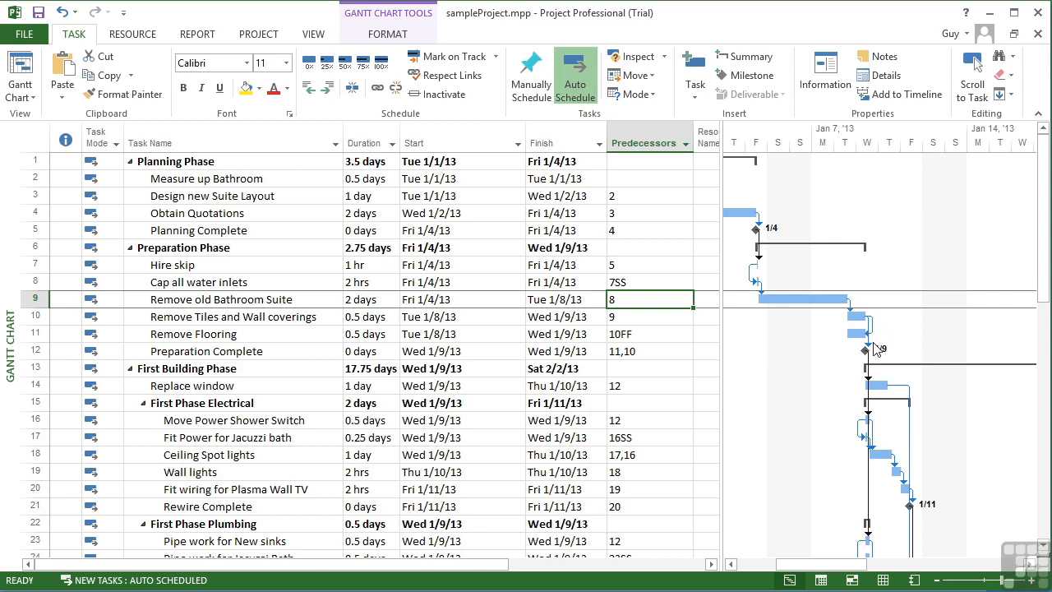
left_click_drag(855, 571, 823, 567)
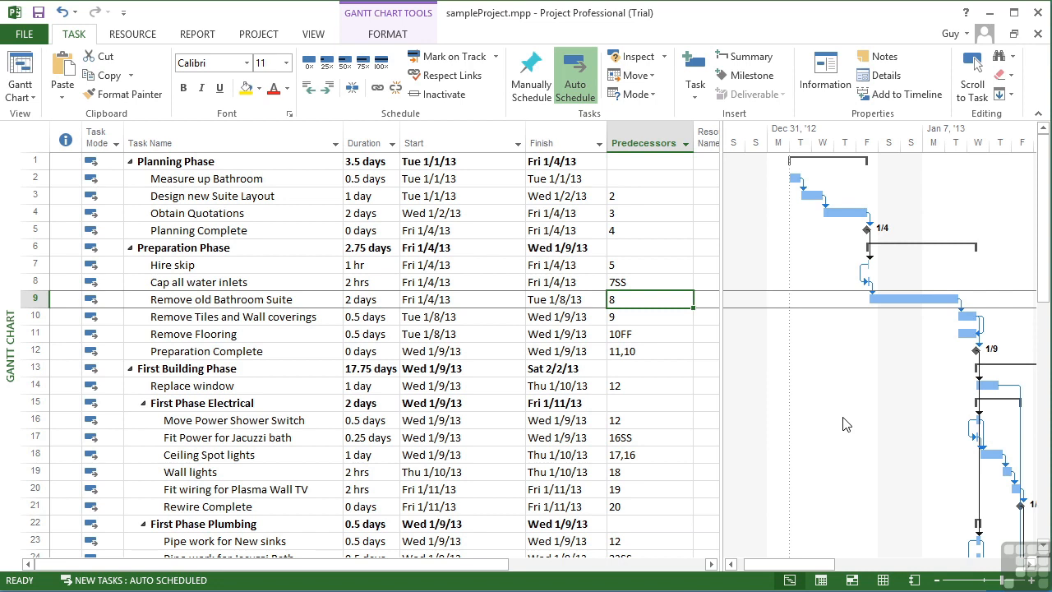
Enlarge the Gantt chart up to the Task Name column and zoom the timescale to 15-minute intervals to examine the Measure up Bathroom bar
left_click_drag(720, 263, 283, 266)
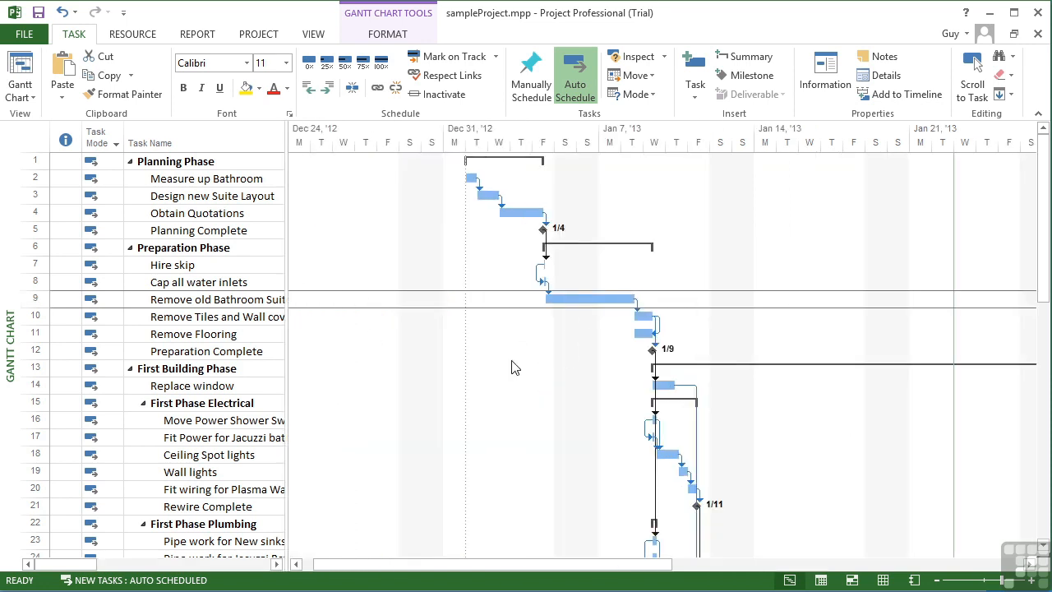
key("ctrl")
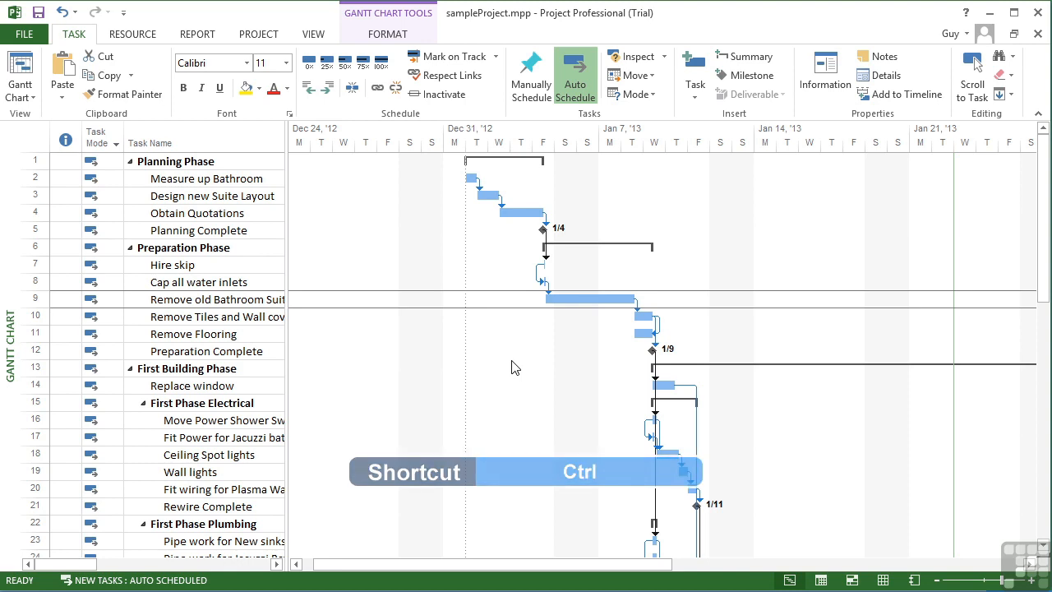
scroll(511, 366, "up", 2)
scroll(511, 366, "up", 1)
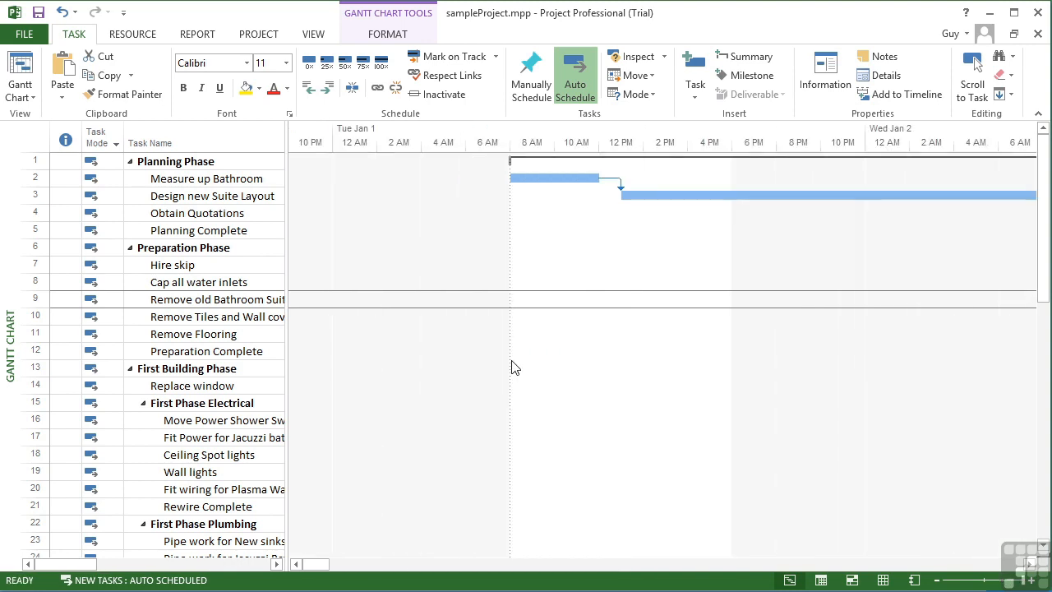
scroll(511, 366, "up", 1)
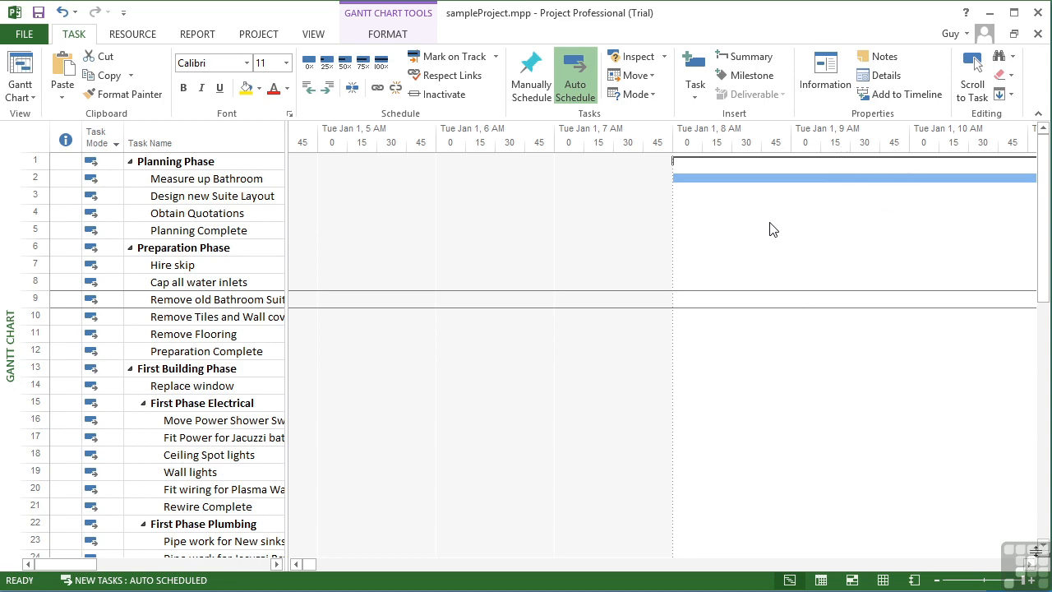
left_click(1033, 566)
left_click(1032, 566)
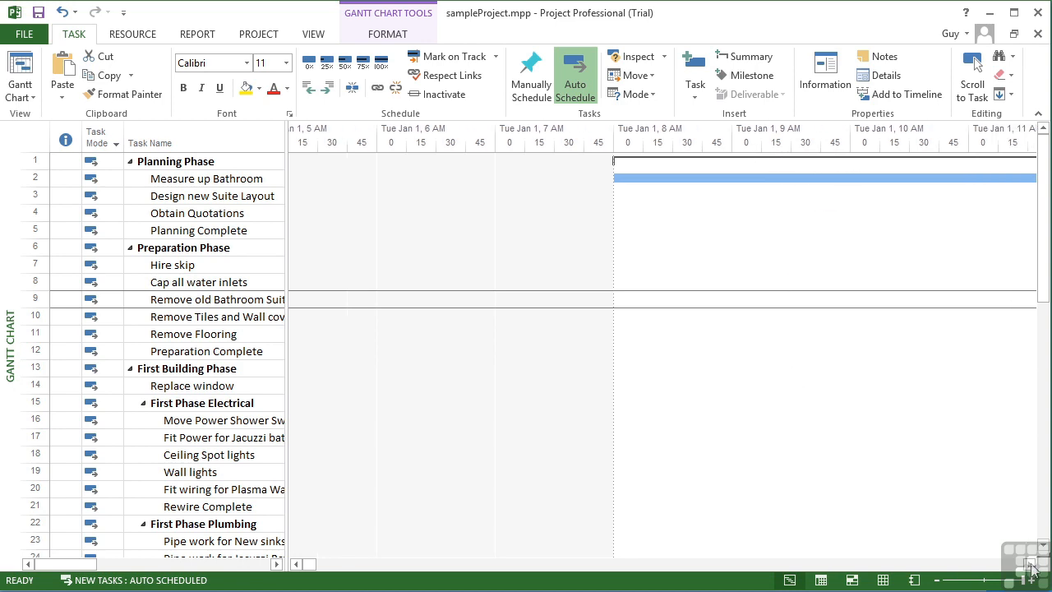
left_click(1030, 565)
left_click(1031, 565)
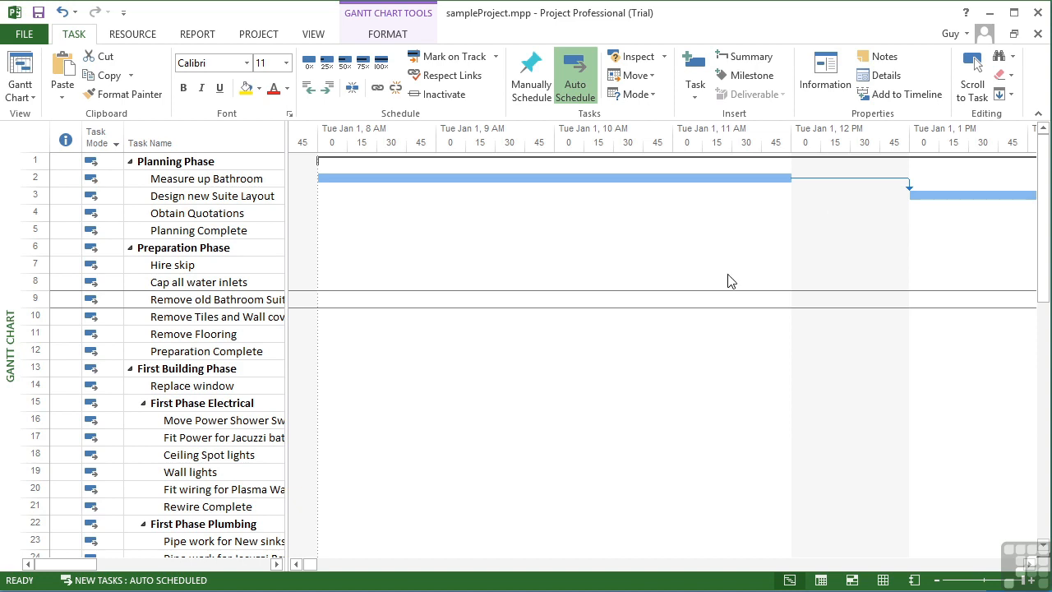
Zoom the Gantt timescale out to quarters and months
scroll(727, 281, "down", 5)
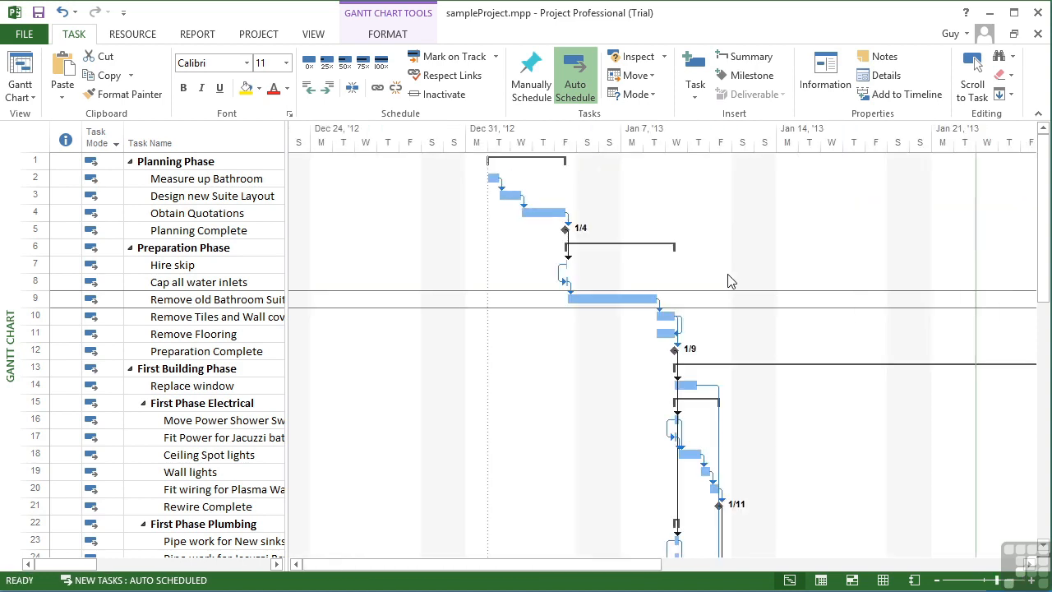
scroll(727, 281, "down", 1)
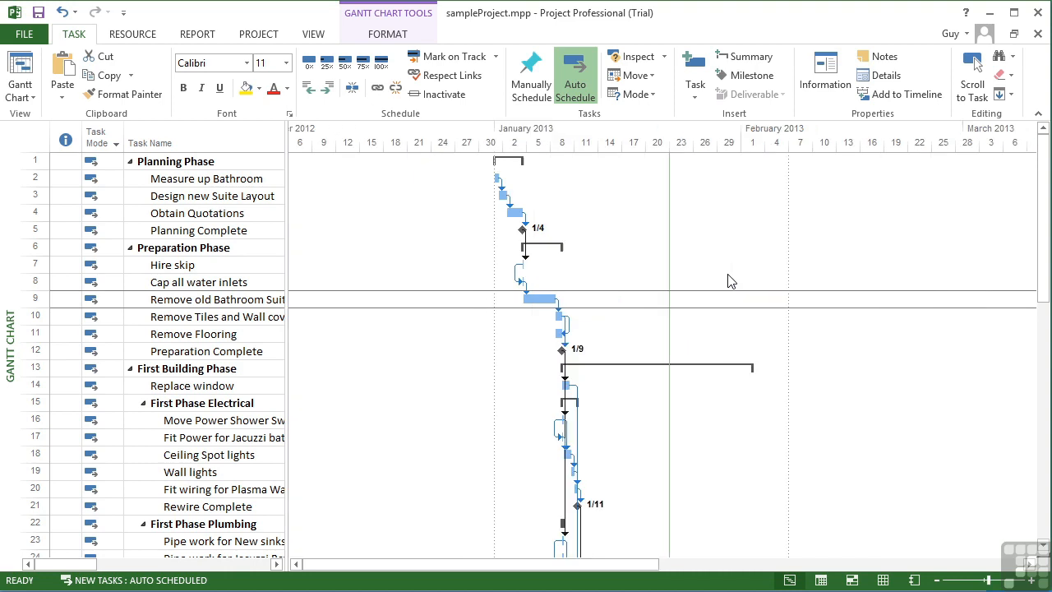
scroll(727, 281, "down", 1)
scroll(727, 281, "down", 1)
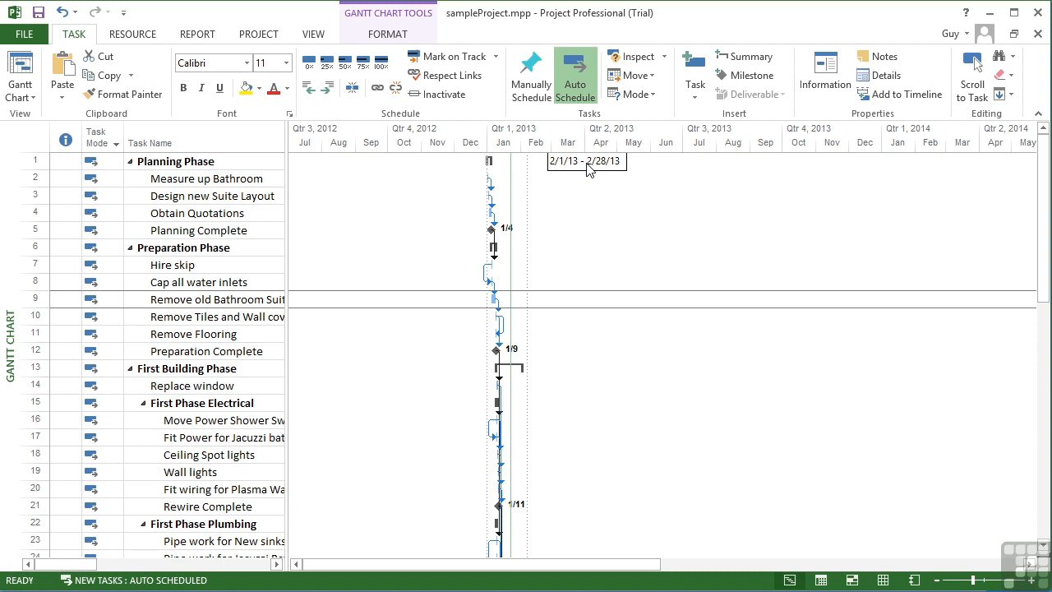
Zoom the Gantt timescale out to years and half-years, and back in to months with three-day intervals
scroll(587, 168, "down", 1)
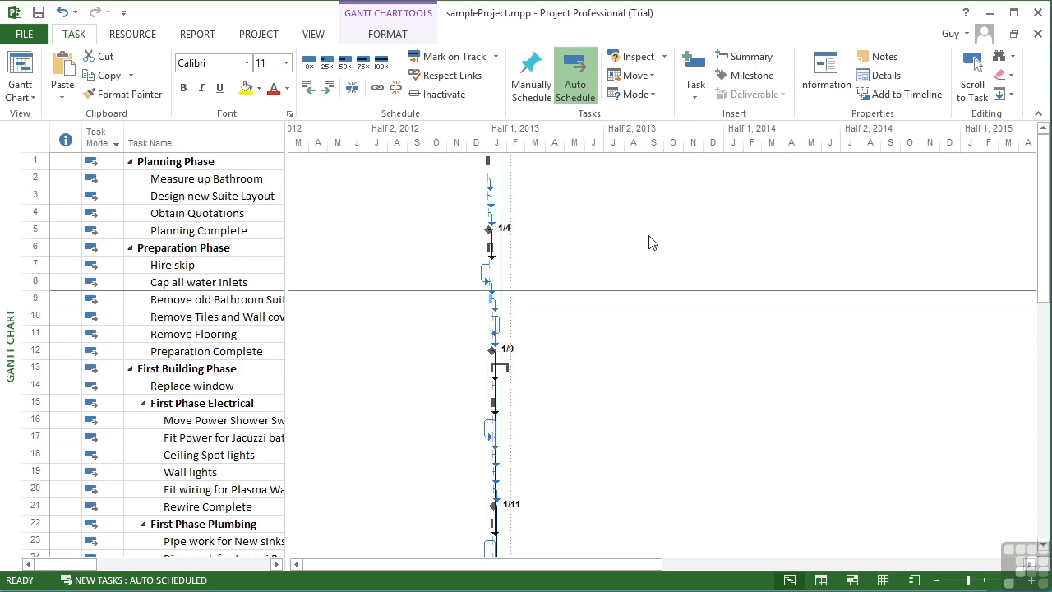
scroll(566, 260, "down", 1)
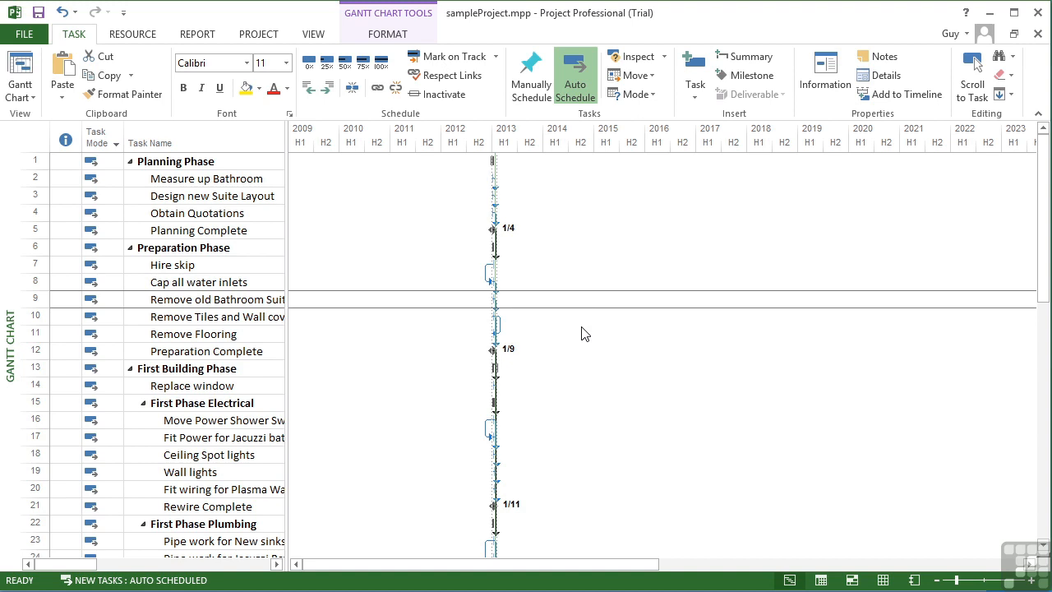
scroll(581, 333, "up", 2)
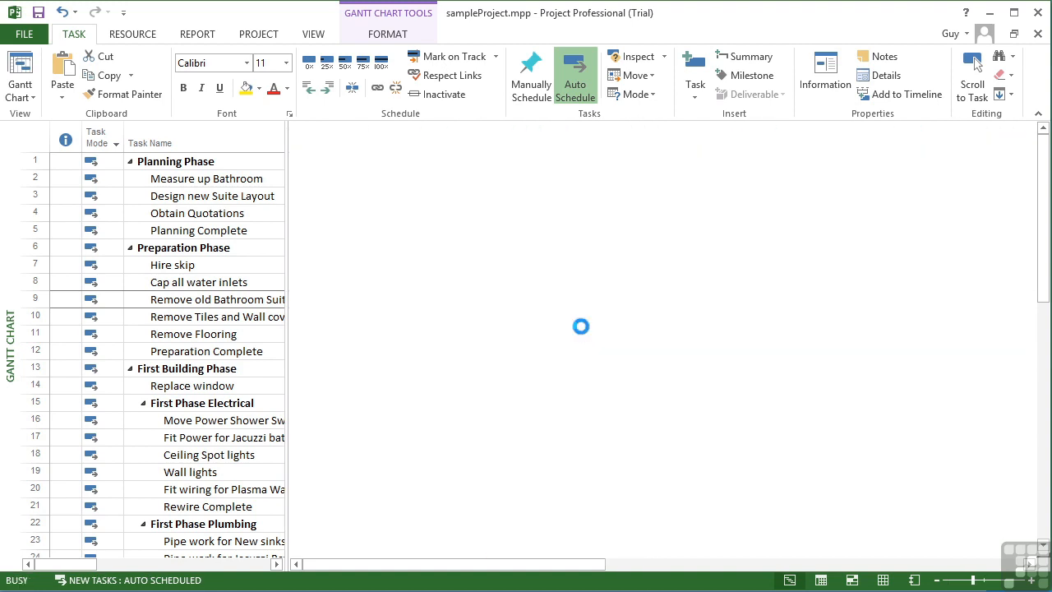
scroll(580, 325, "up", 3)
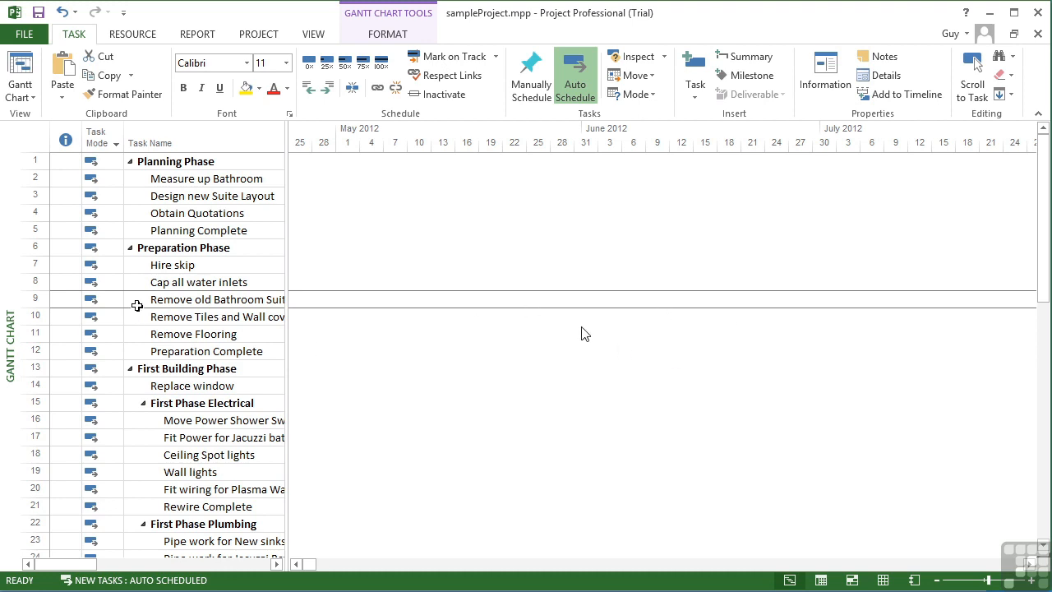
Bring the Gantt bar of the Remove old Bathroom Suite task into view and zoom the timescale to weeks and days
left_click(144, 301)
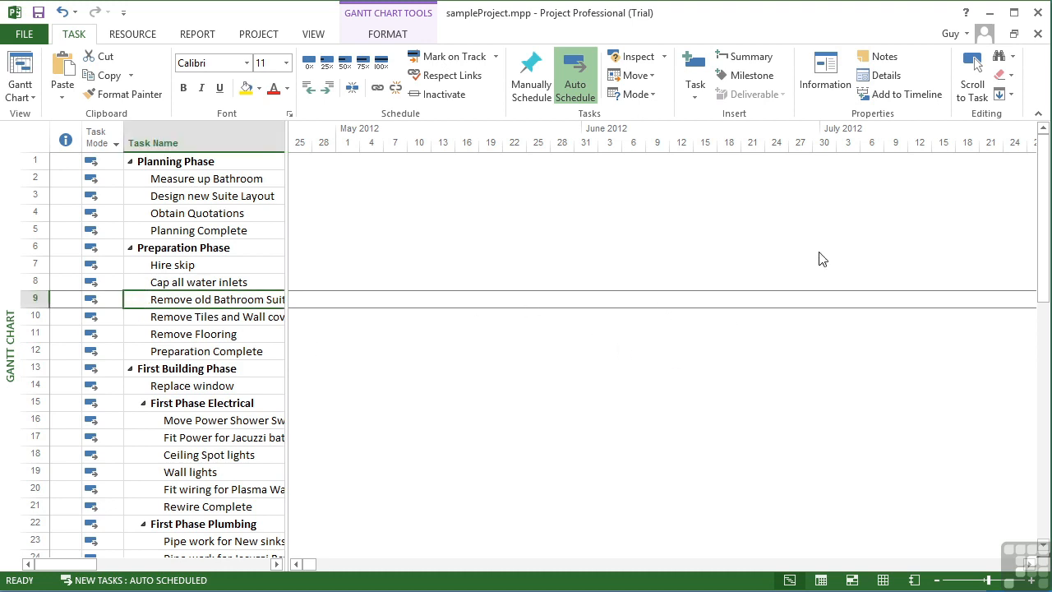
left_click(972, 82)
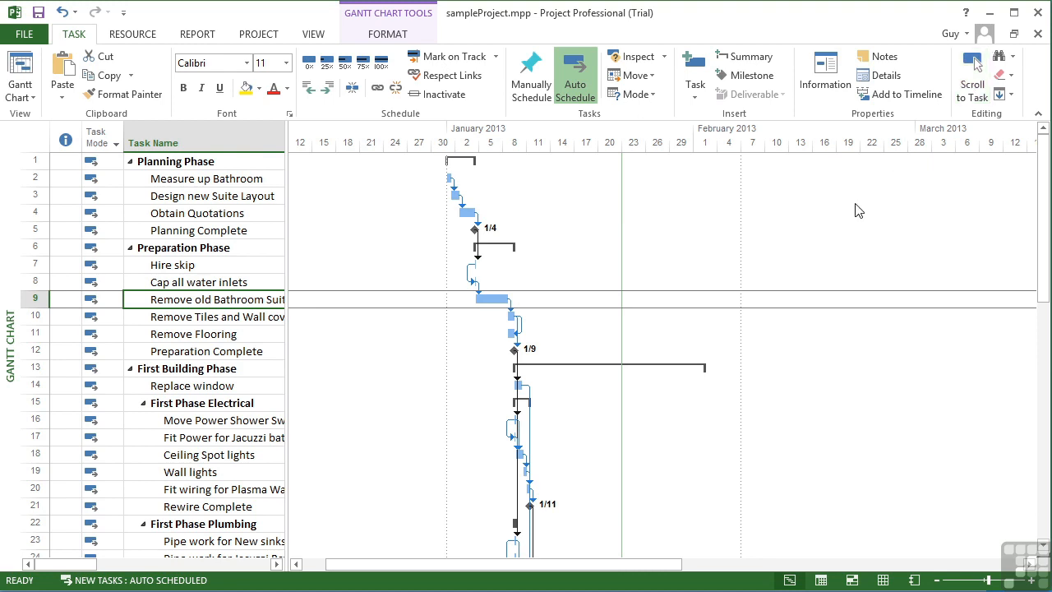
scroll(685, 359, "up", 1)
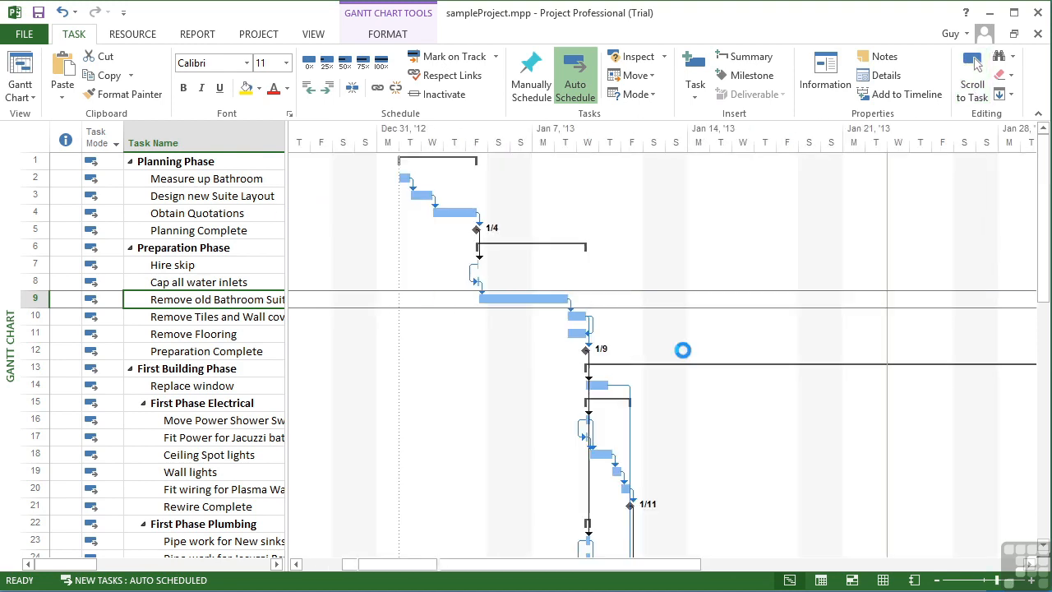
key("alt+Left")
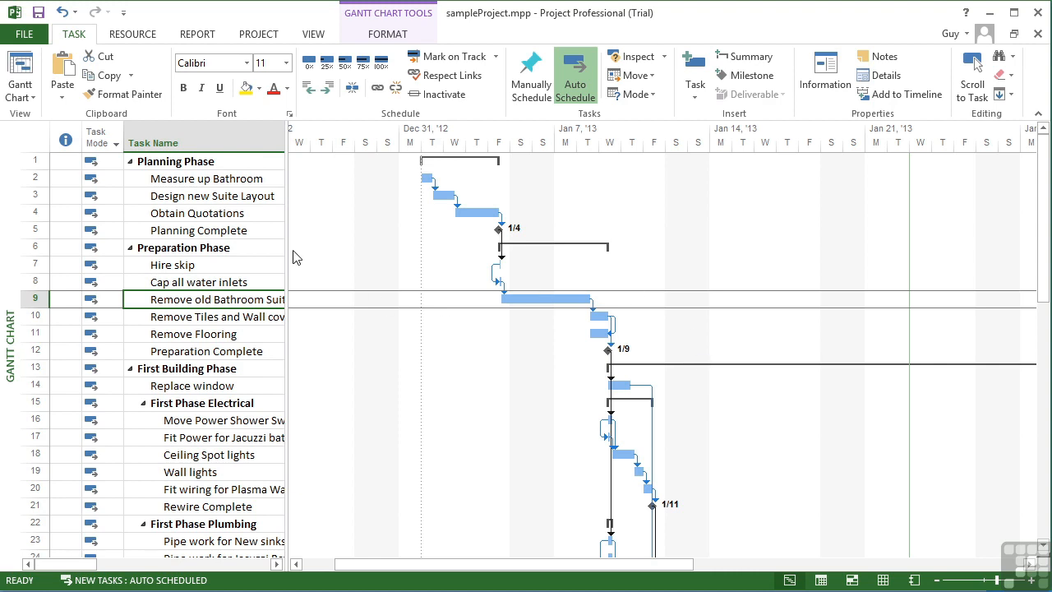
Widen the task table beside the Gantt chart to show its columns through Predecessors
left_click_drag(285, 244, 711, 271)
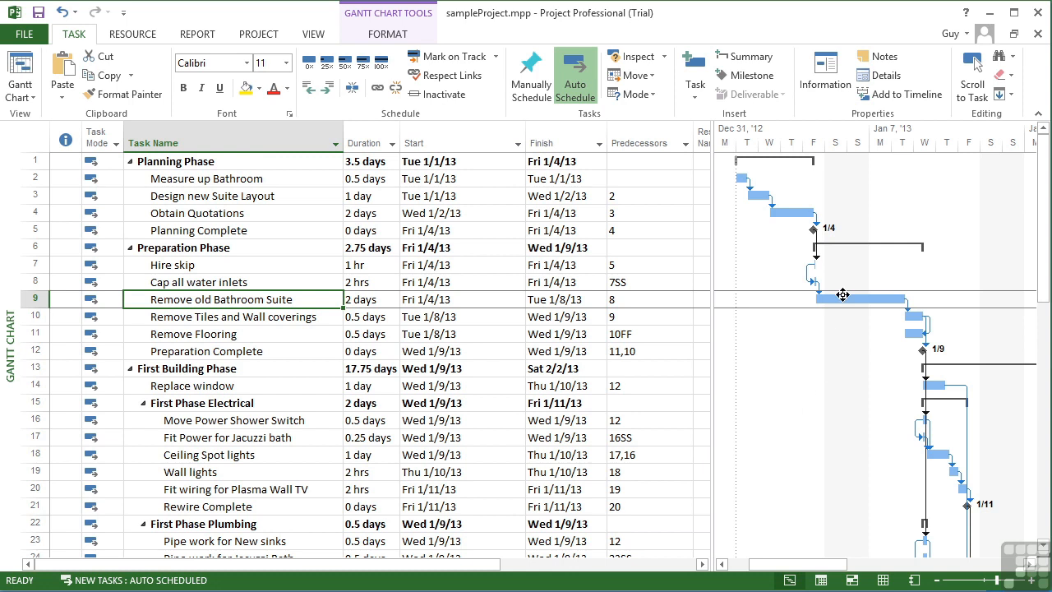
mouse_move(842, 294)
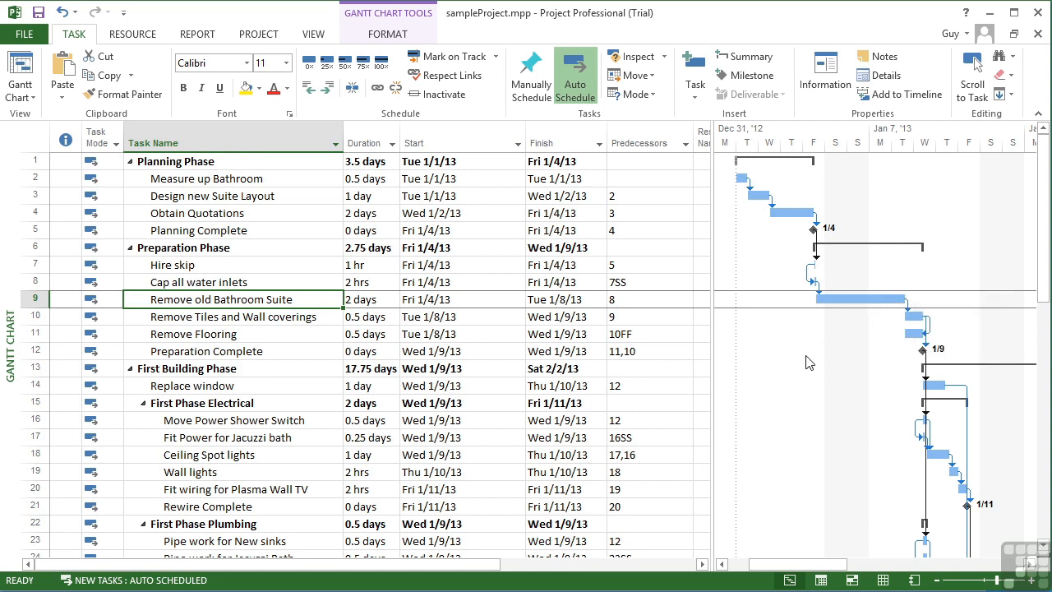